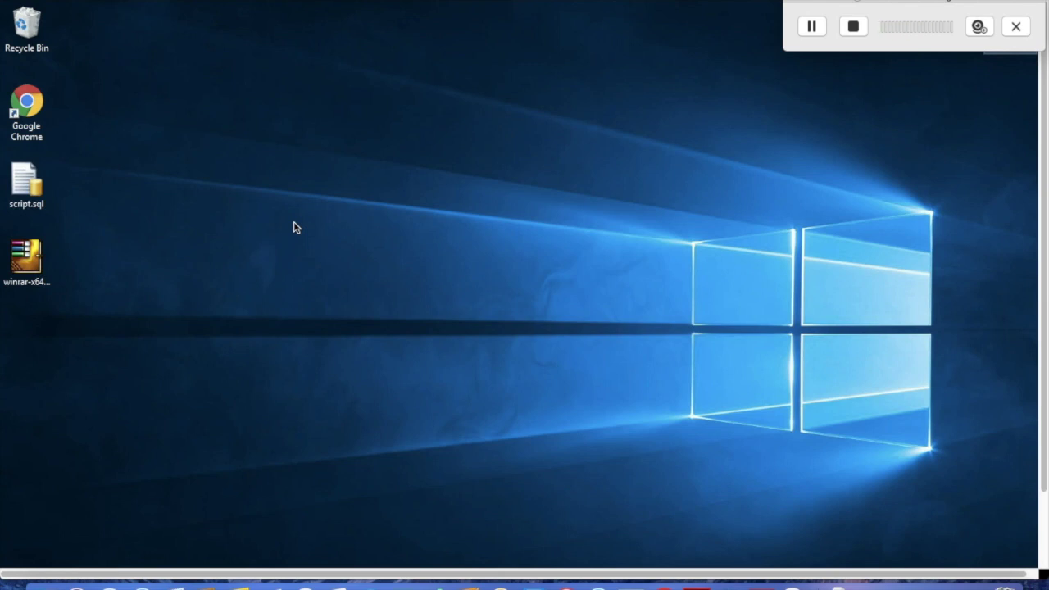
Create a new text document on the desktop and name it test.txt
right_click(295, 227)
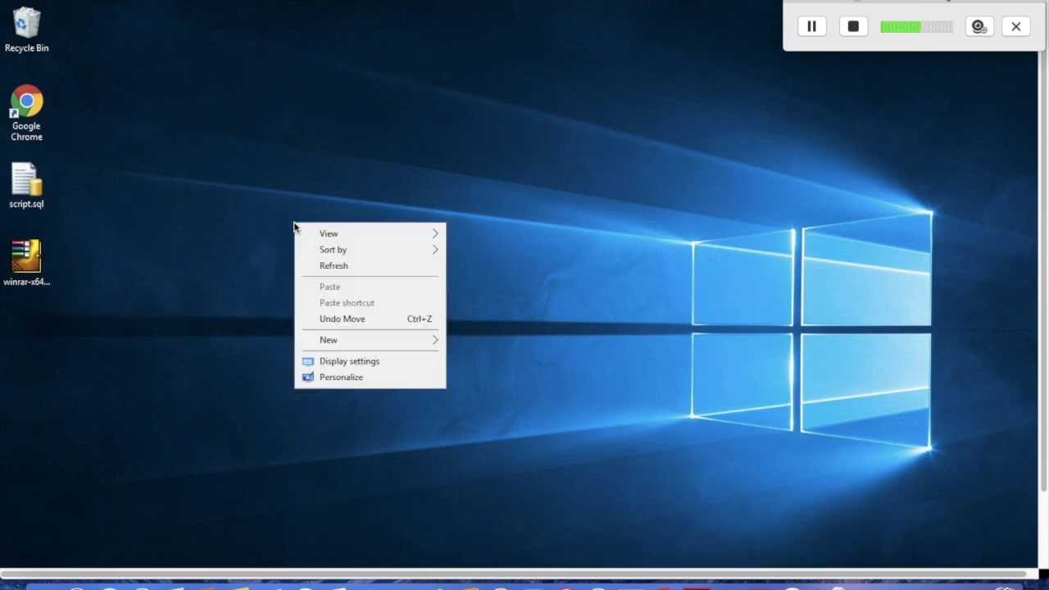
click(361, 341)
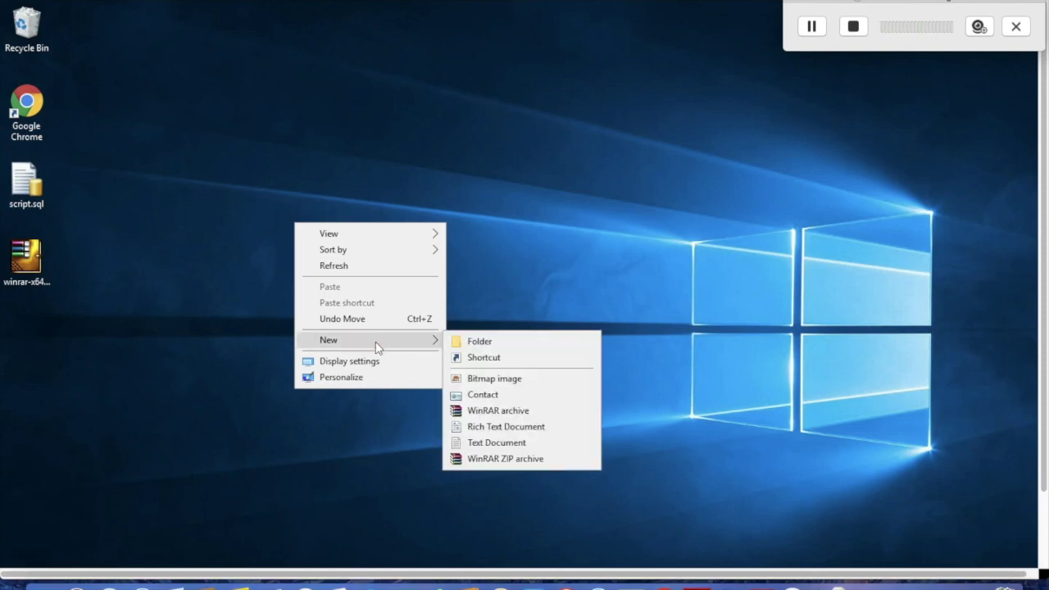
click(513, 443)
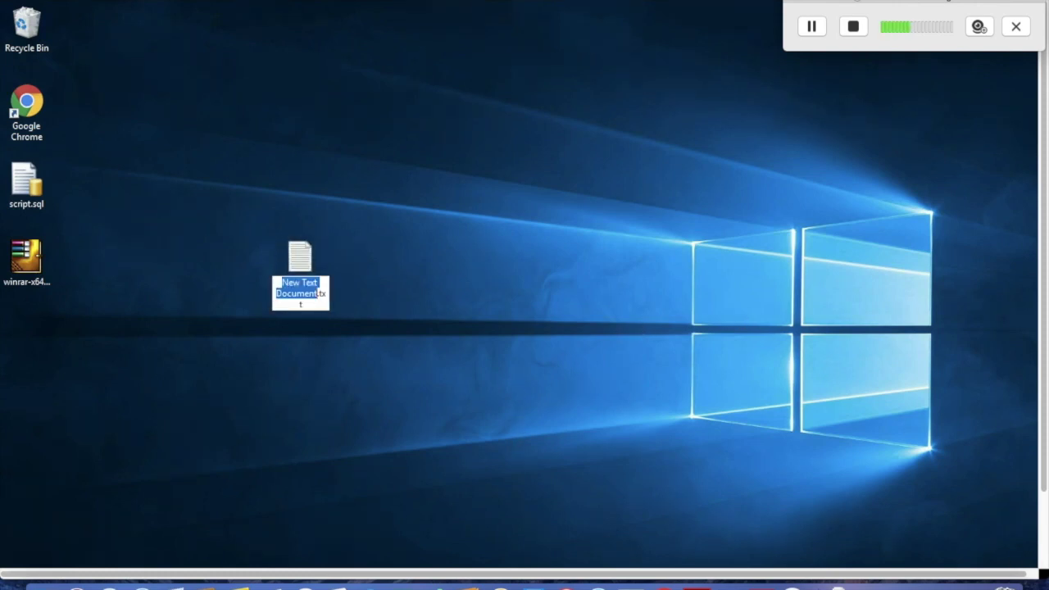
text(test)
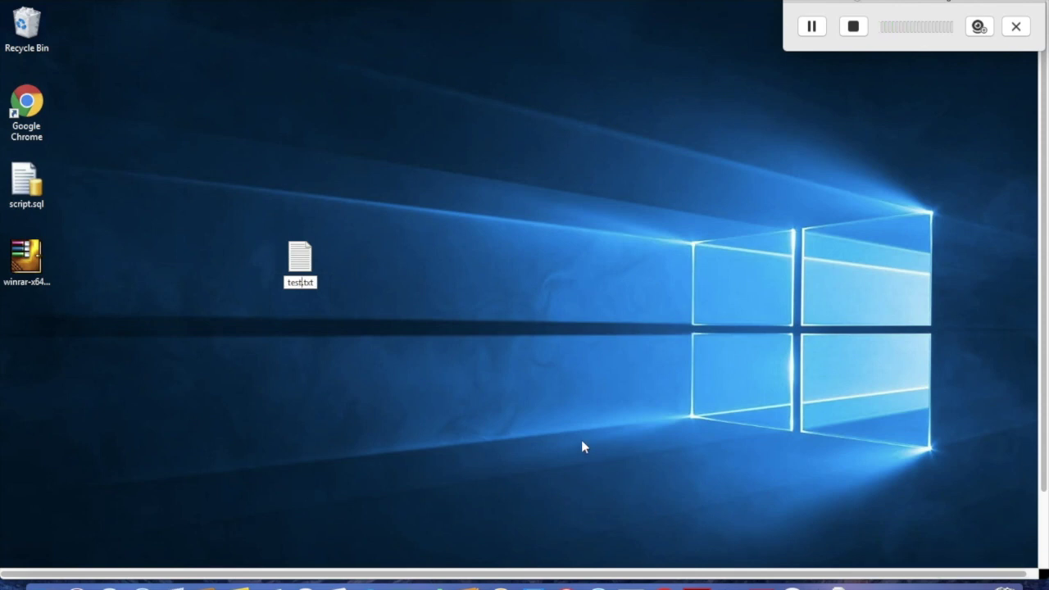
key(Return)
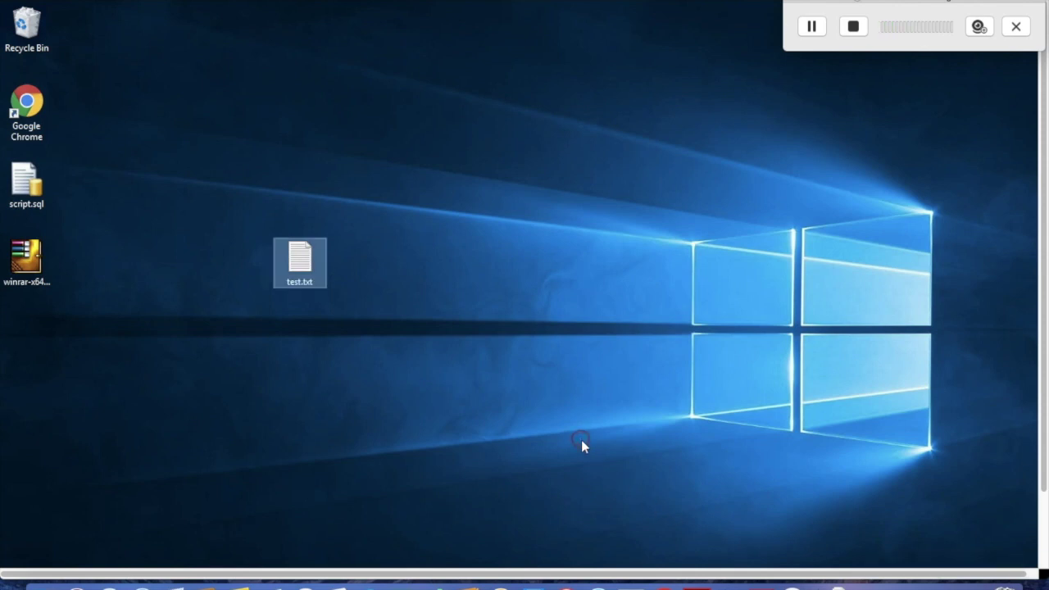
Open test.txt from the desktop in Notepad and move its window fully into view
right_click(304, 260)
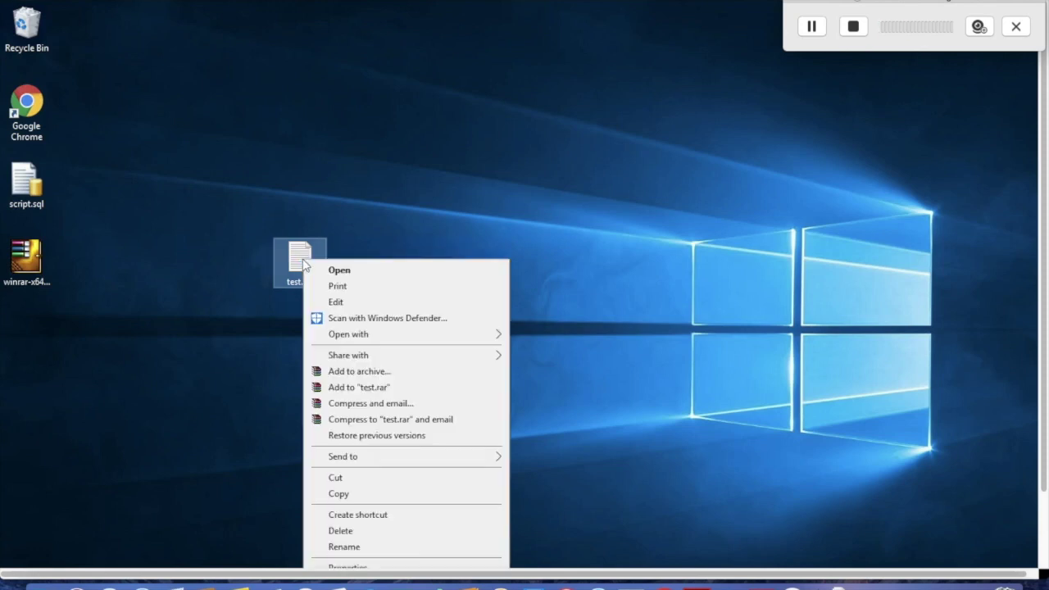
click(346, 269)
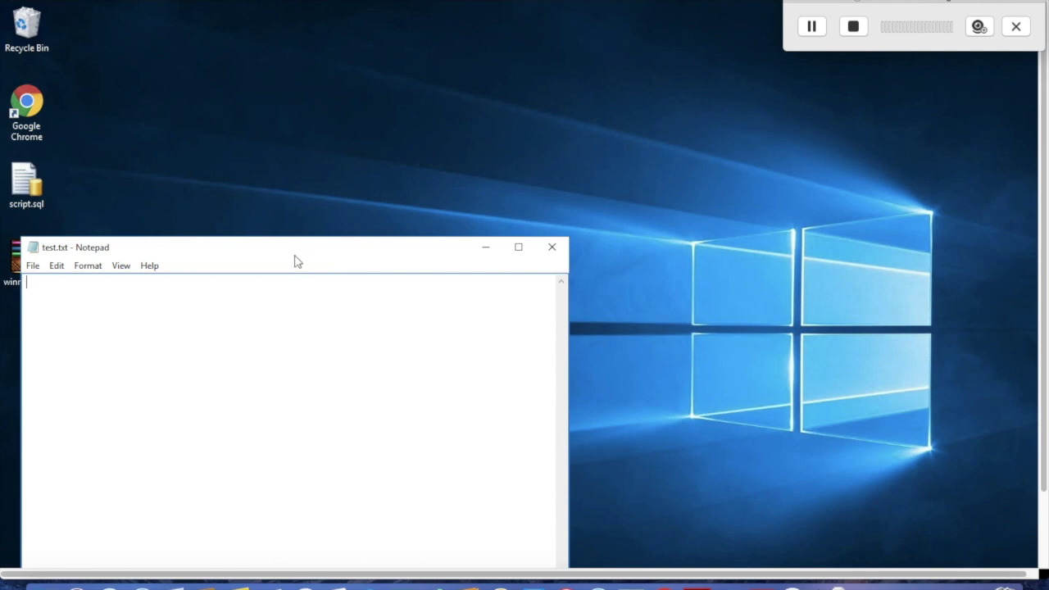
drag(287, 259, 300, 236)
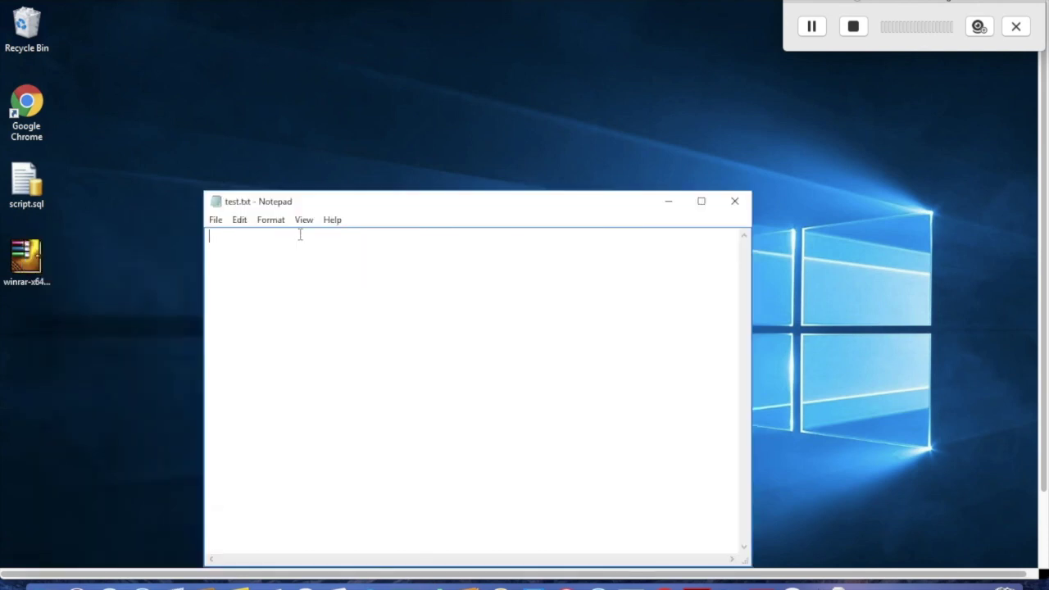
Save a copy of the empty file to the desktop as test.udl with the All Files type, and close Notepad
click(214, 220)
click(236, 284)
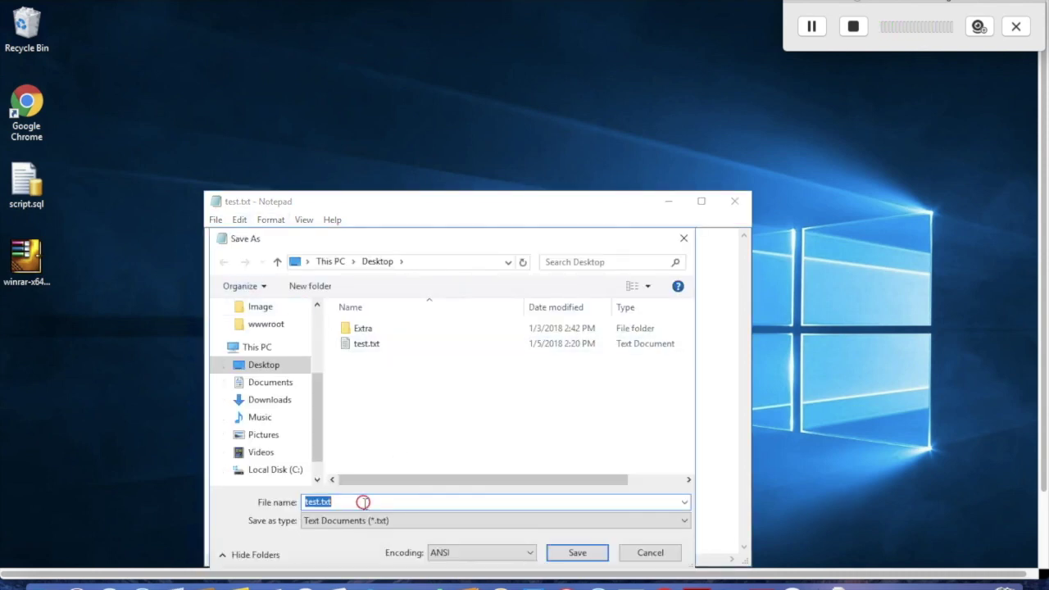
click(363, 503)
key(BackSpace)
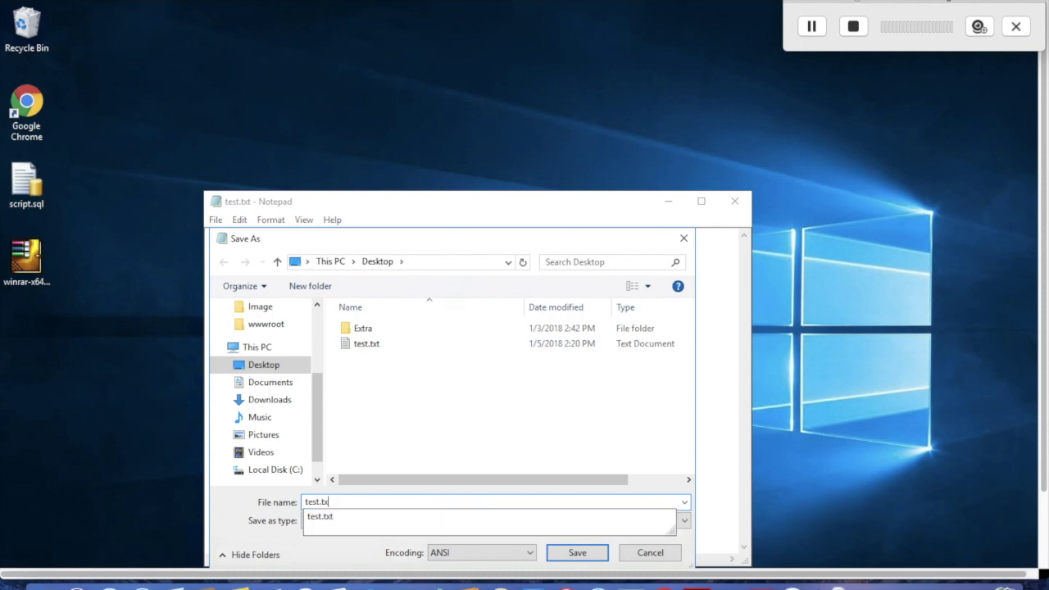
text(u)
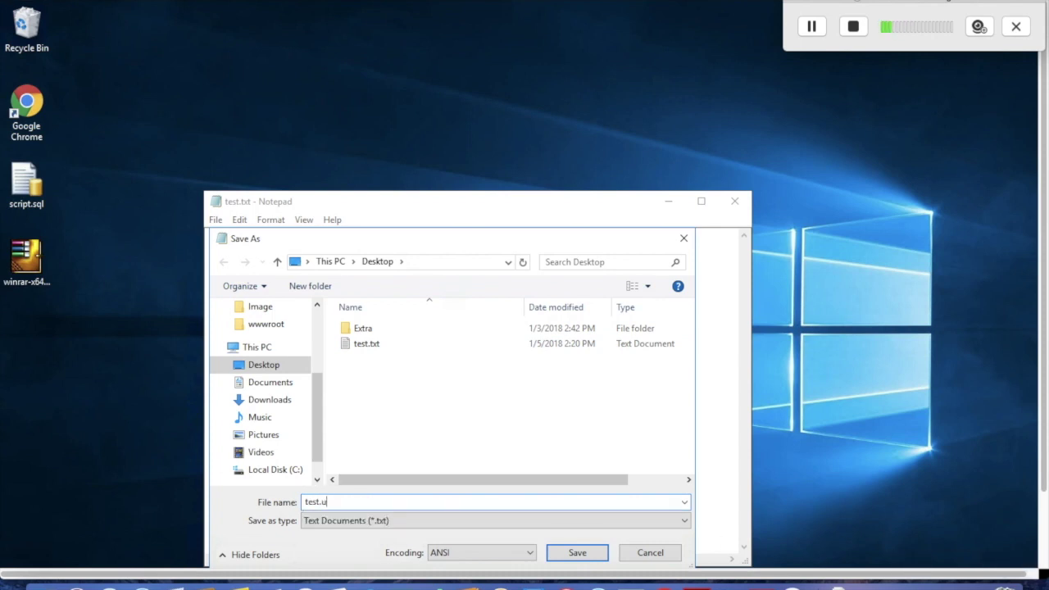
text(dl)
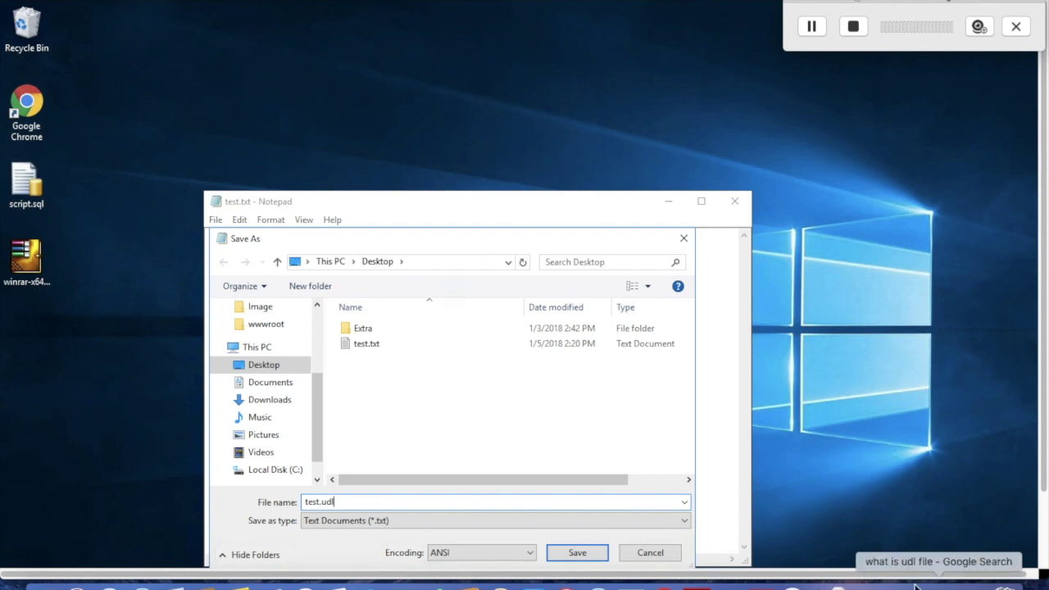
click(588, 520)
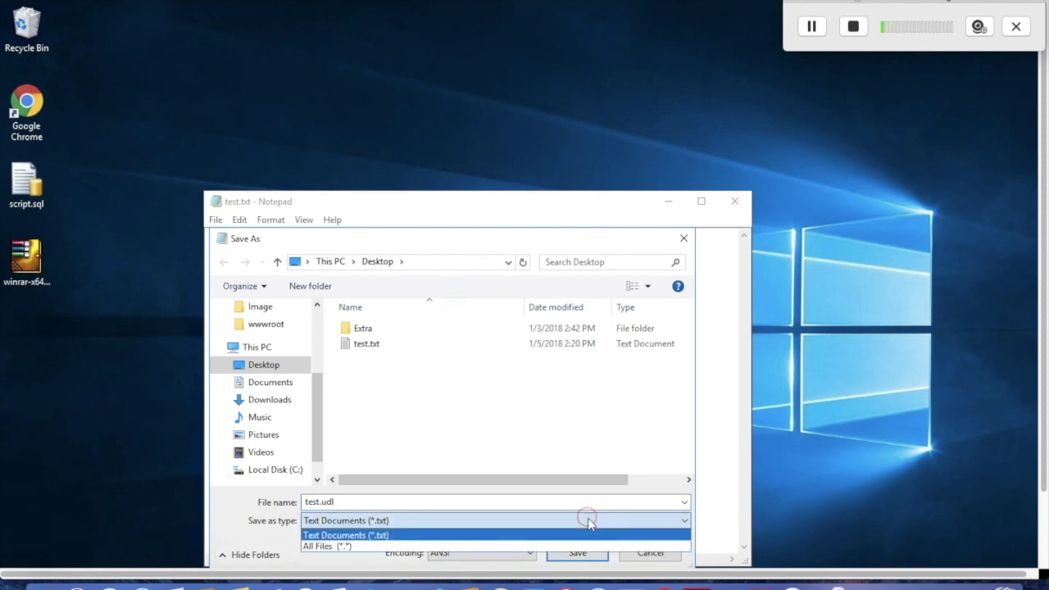
click(553, 557)
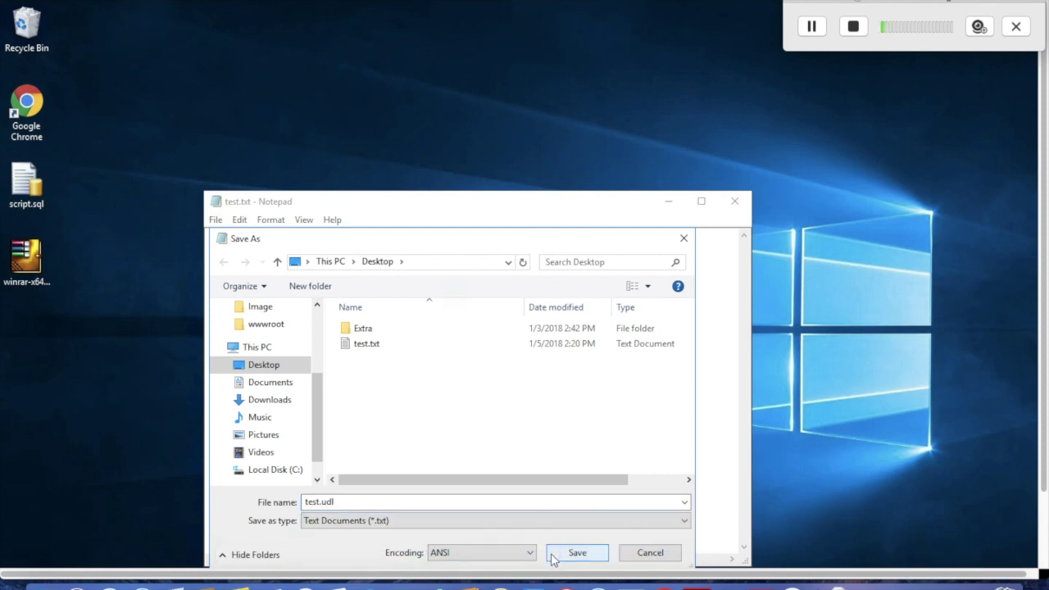
click(499, 520)
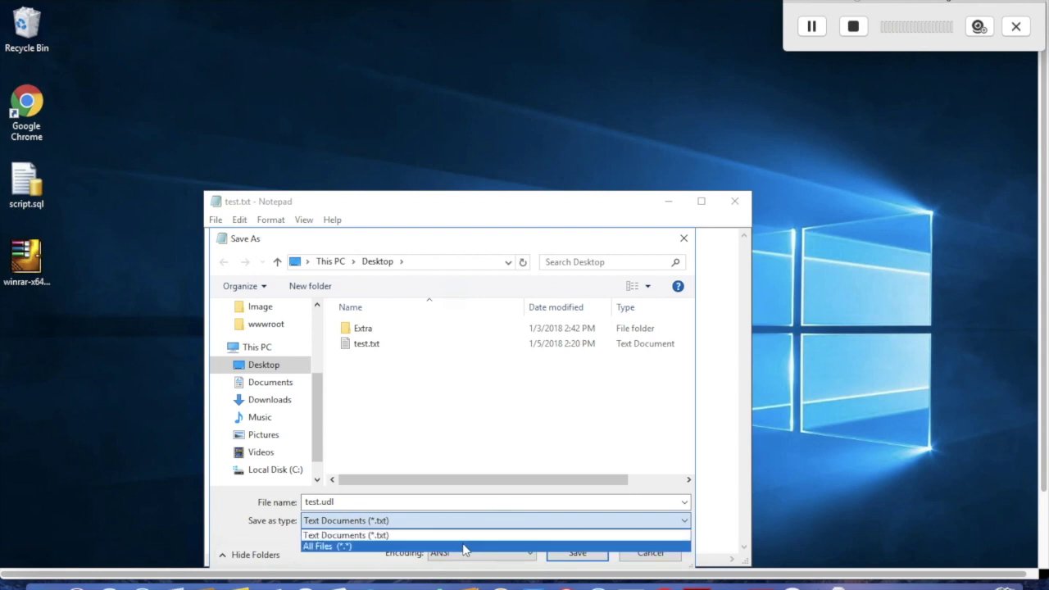
click(461, 545)
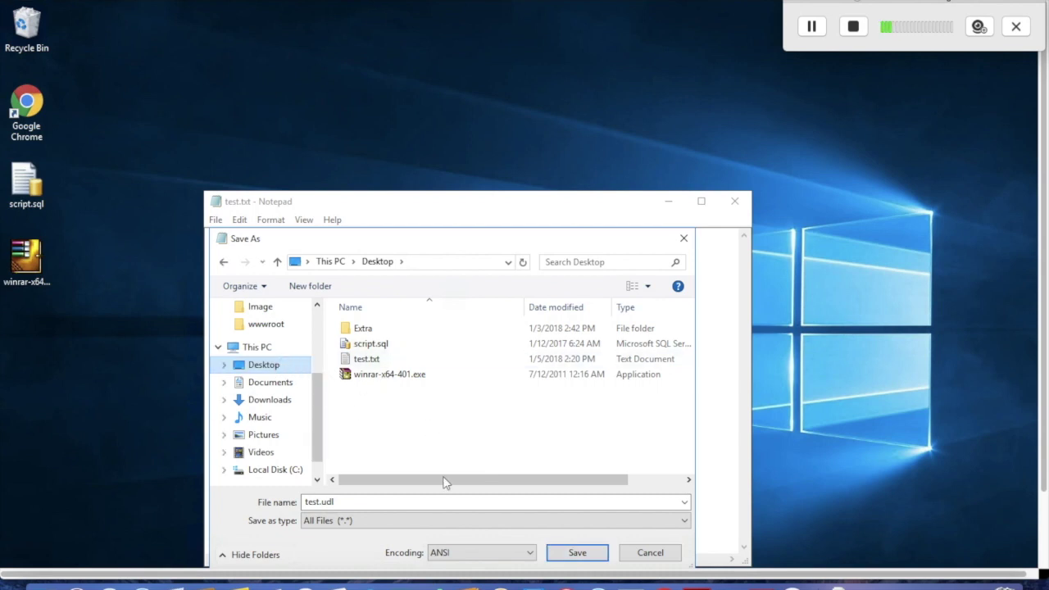
click(558, 553)
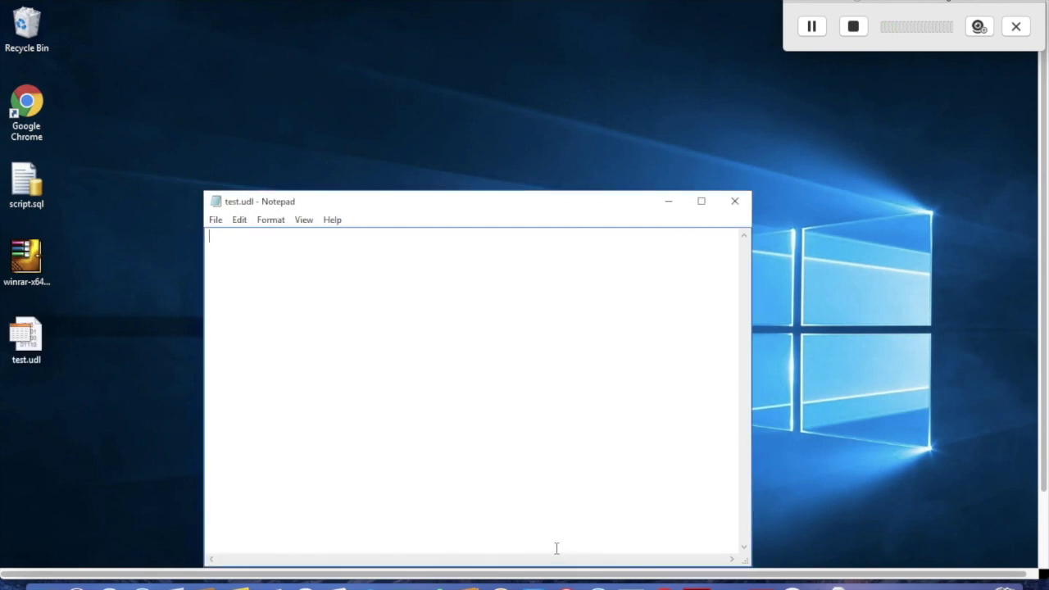
click(735, 201)
Move test.udl to a free area of the desktop and open it, keeping Microsoft OLE DB Provider for SQL Server as the provider
drag(26, 338, 522, 185)
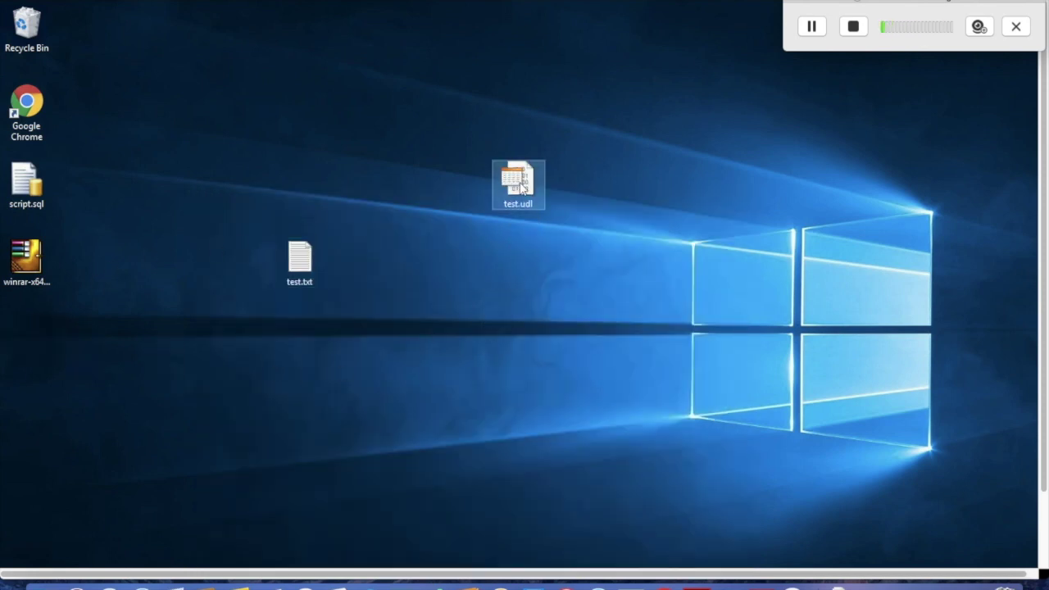
double_click(521, 185)
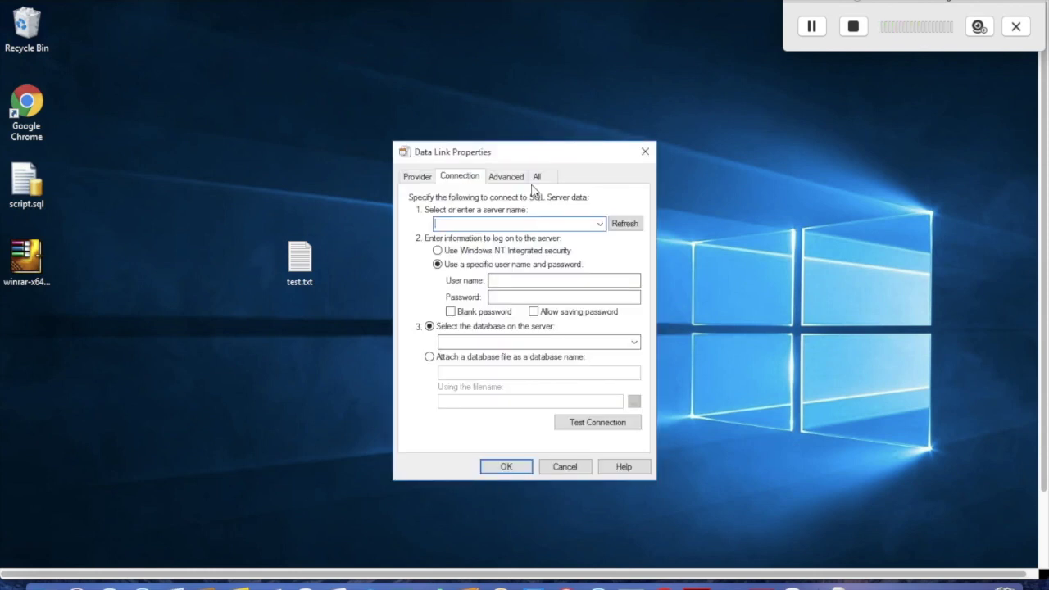
click(425, 182)
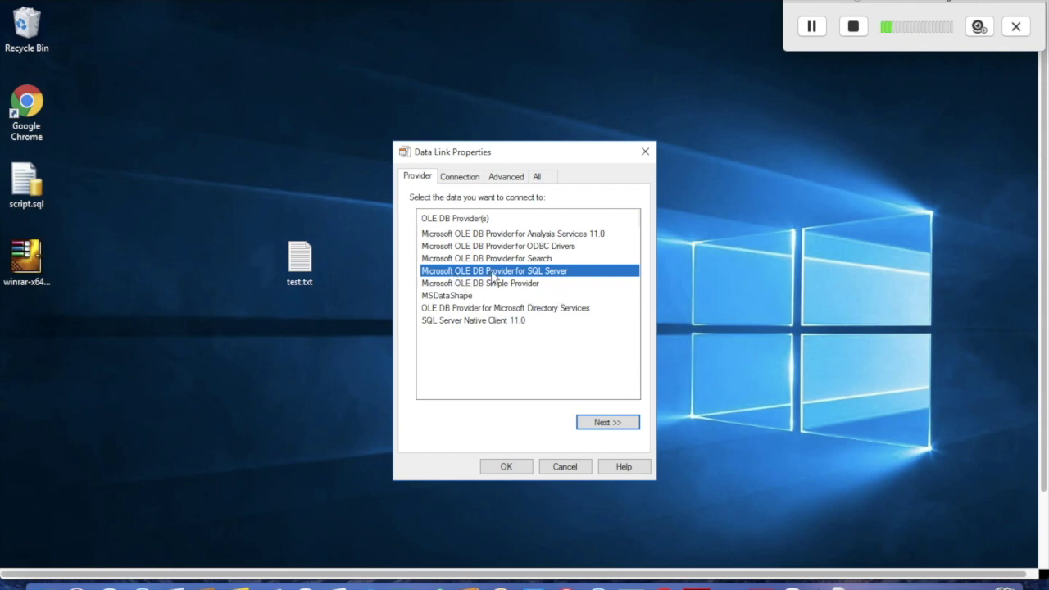
click(602, 422)
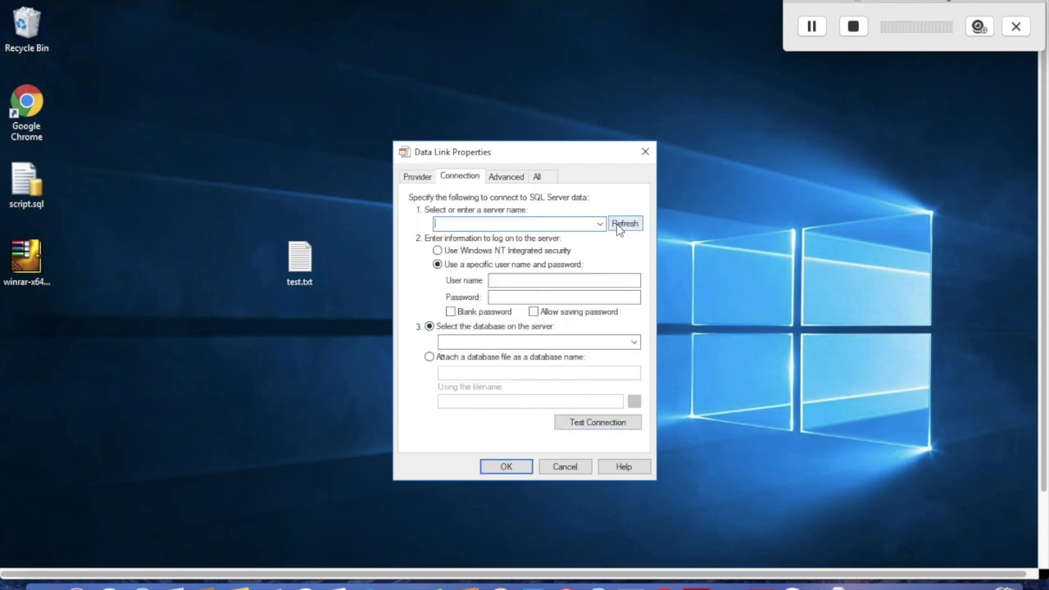
Refresh the server list, choose INTERSERVER-HYP\MSSQLSERVER2012 and set the logon to Windows NT Integrated security
click(618, 226)
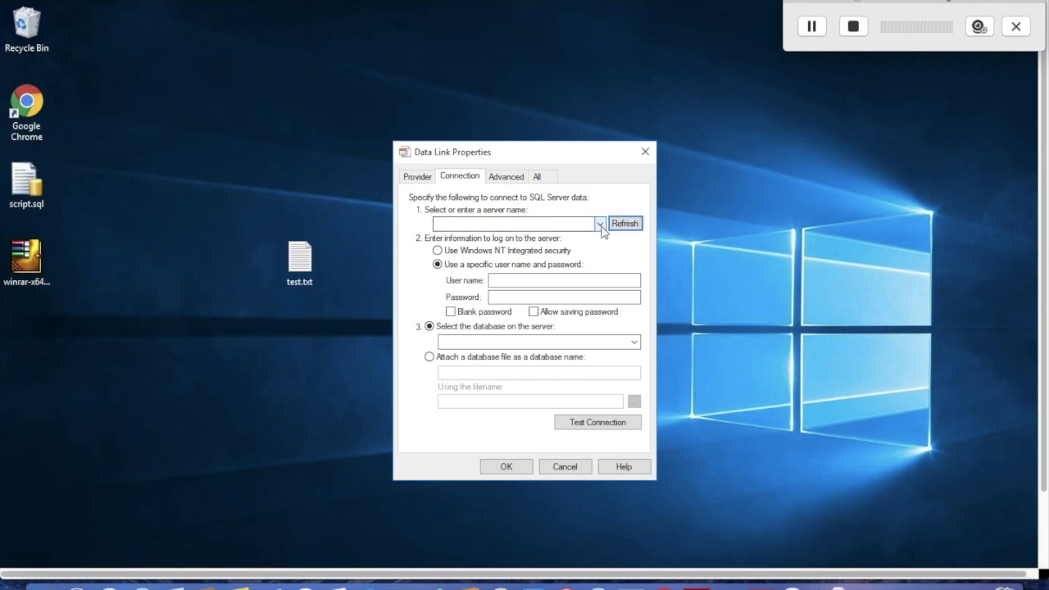
click(600, 227)
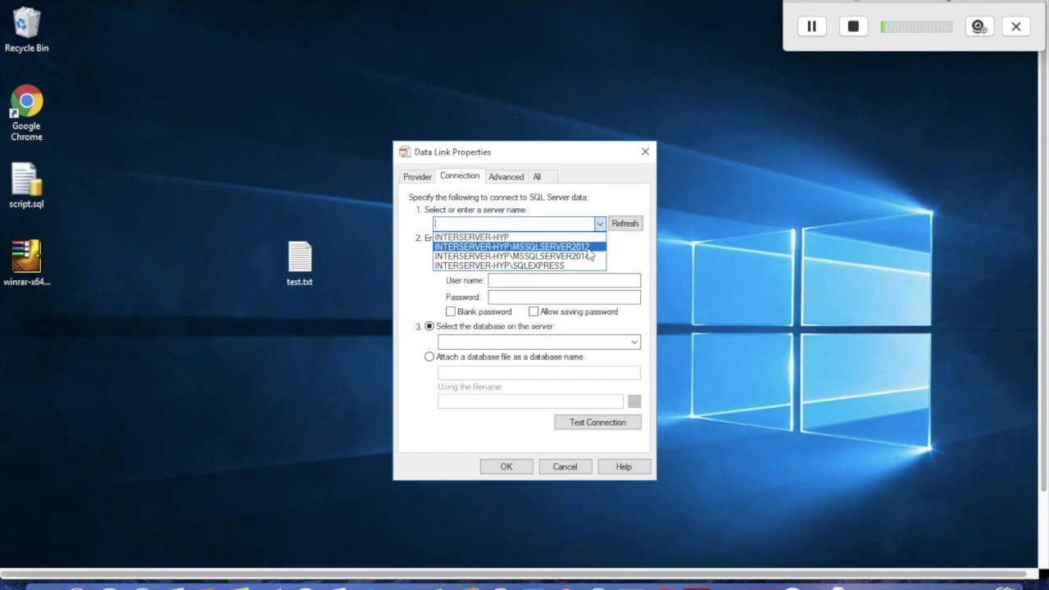
click(588, 247)
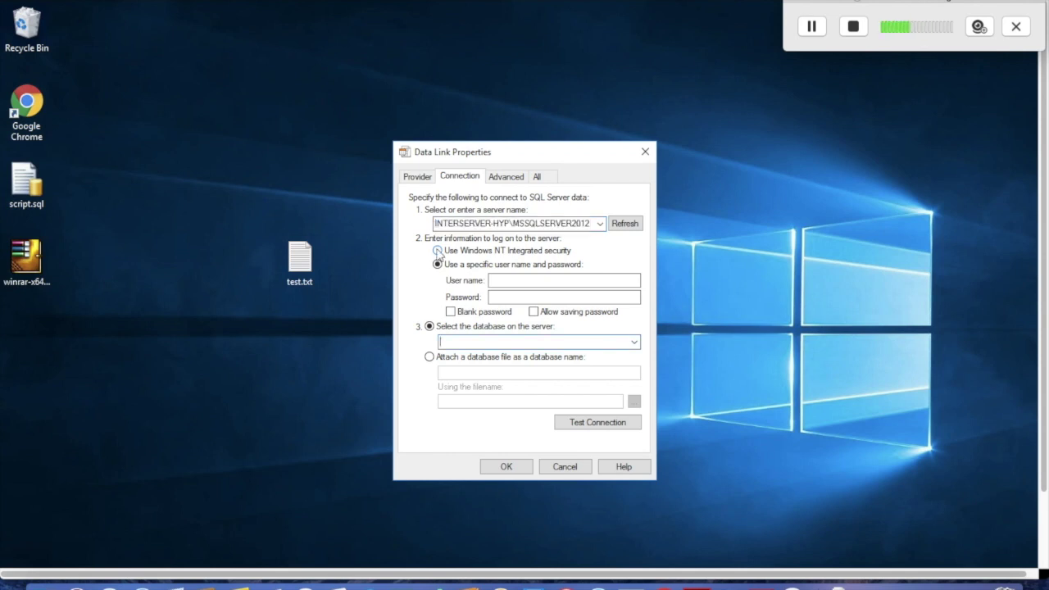
click(438, 251)
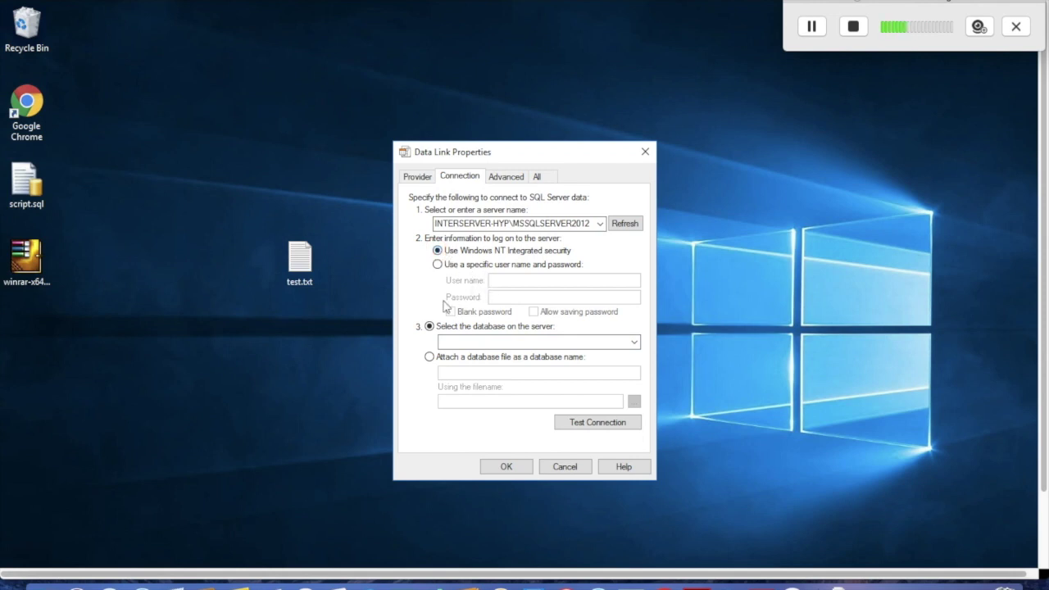
Select the trailxoDB database on the server, test the connection and dismiss the test message
click(635, 343)
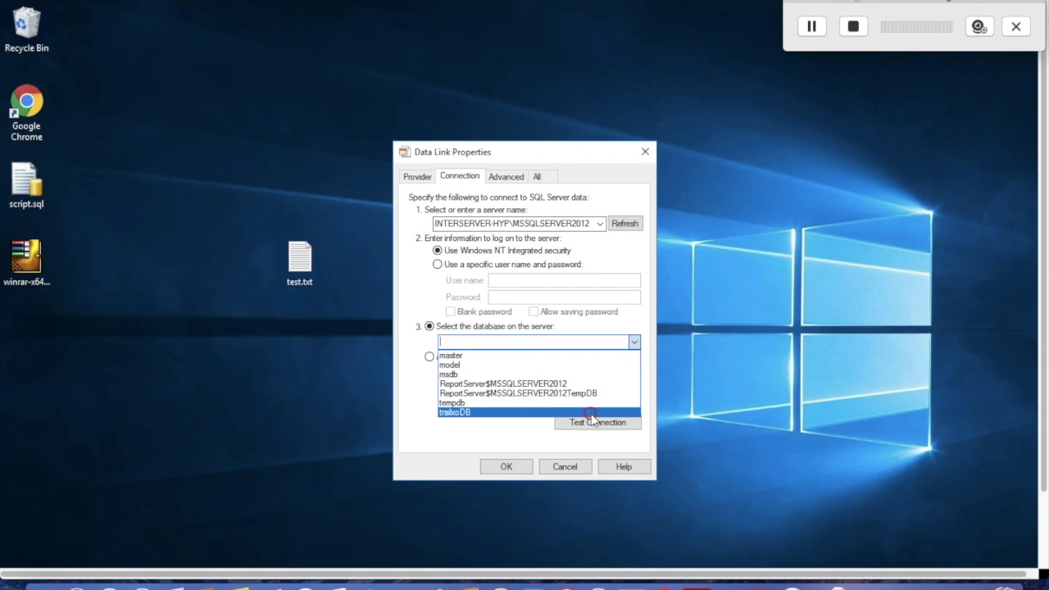
click(591, 412)
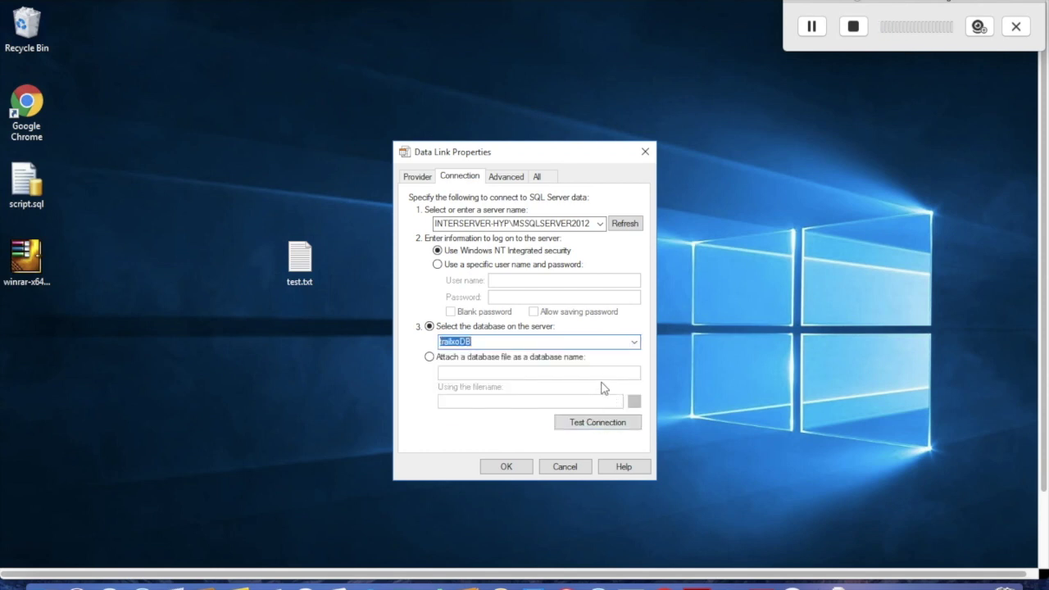
click(603, 423)
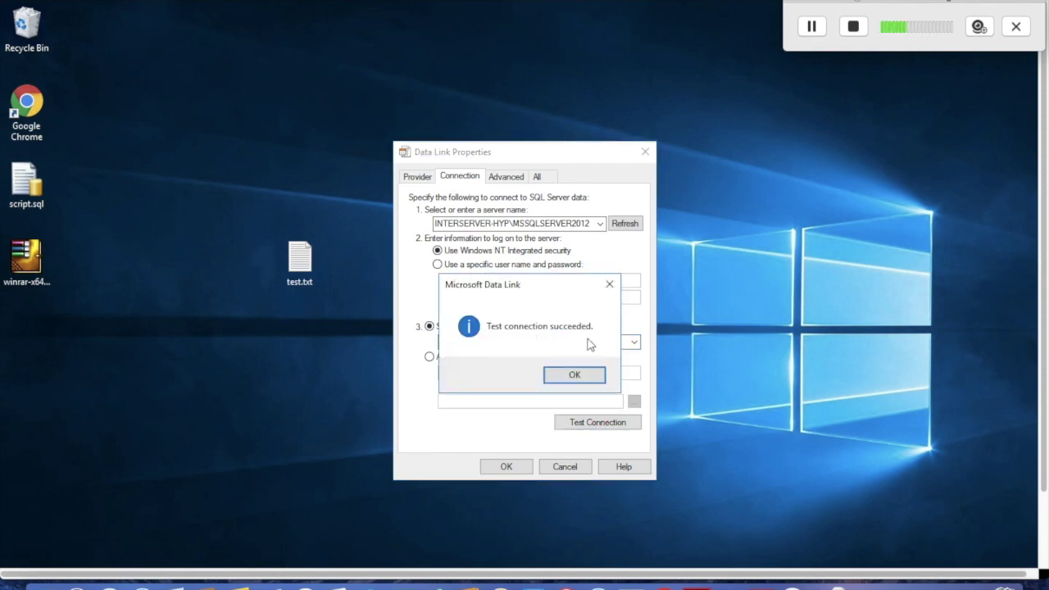
click(576, 373)
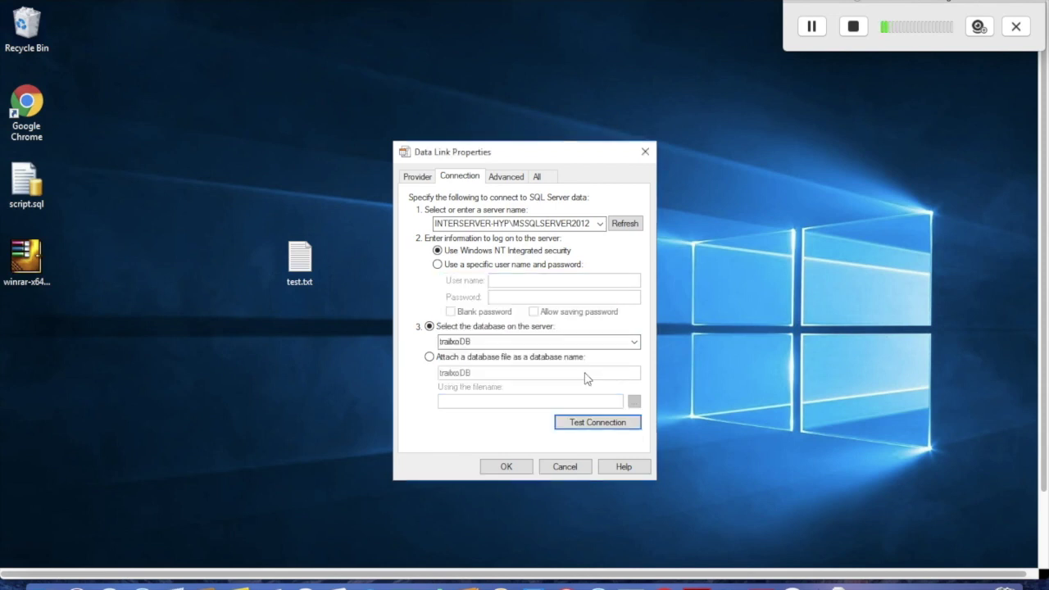
Review the OLE DB provider and the available servers, and select the trailxoDB database again
click(418, 177)
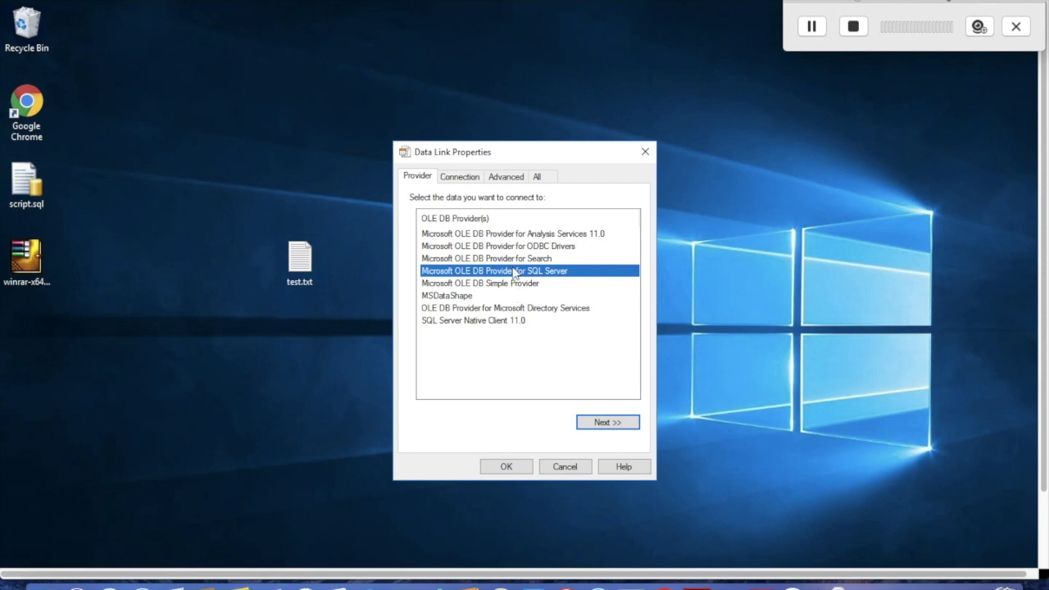
click(593, 421)
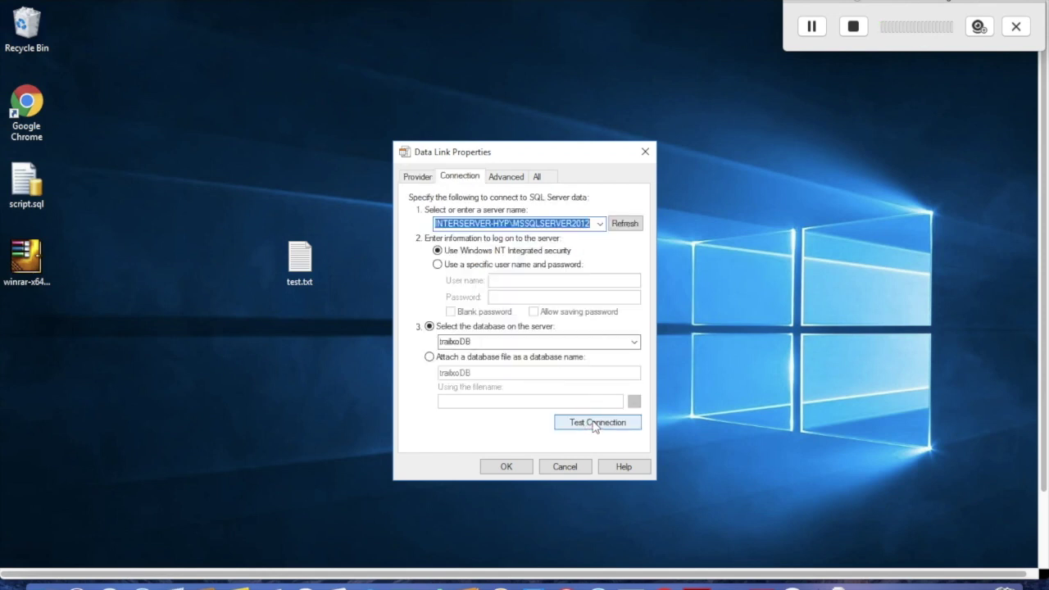
click(599, 224)
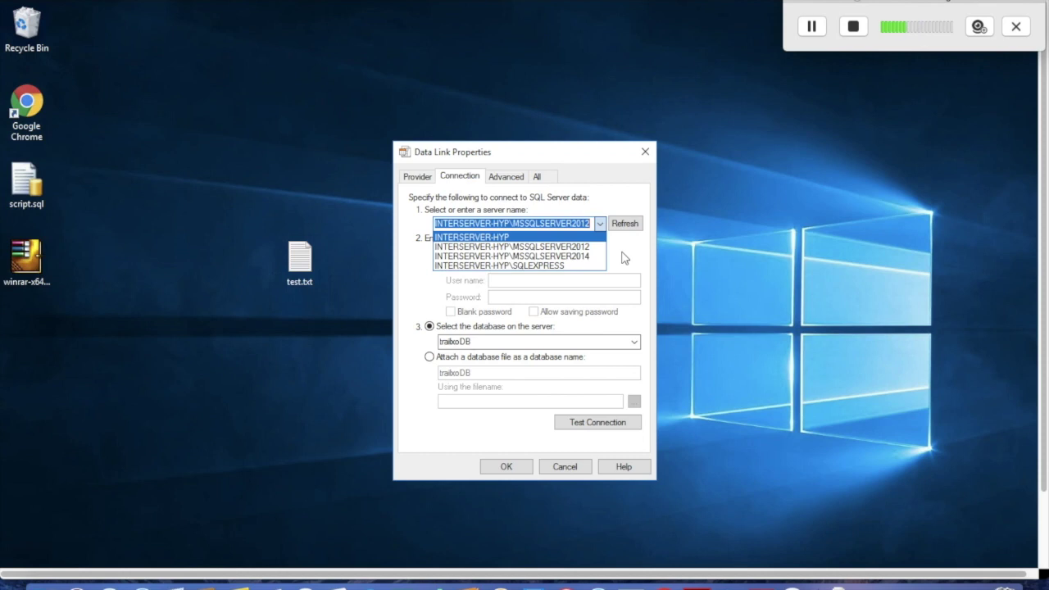
click(623, 256)
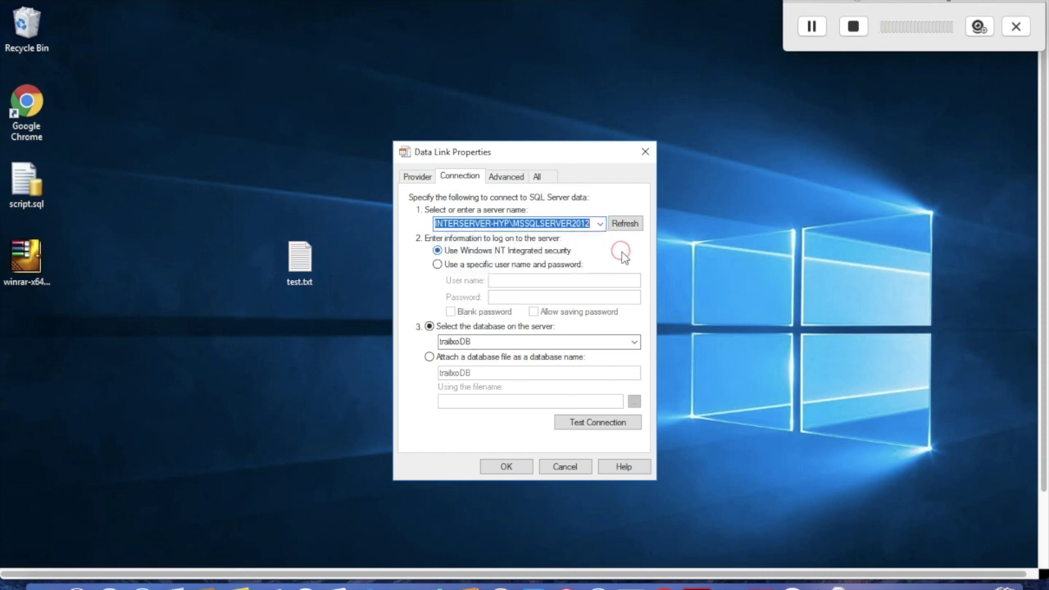
click(634, 343)
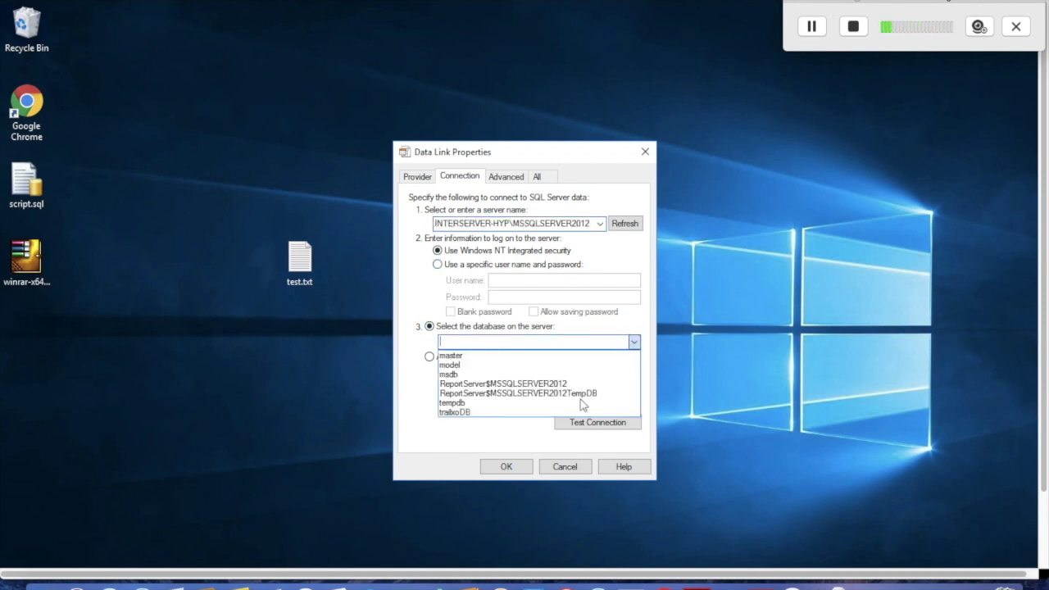
click(517, 414)
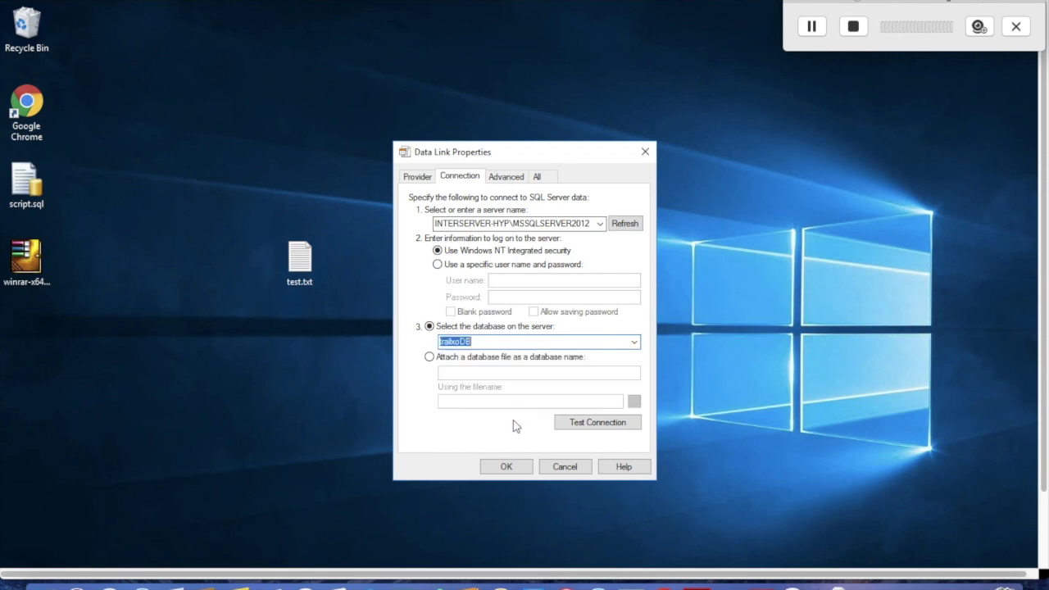
Cancel the Data Link Properties dialog, then open test.udl with Notepad in a maximized window
click(551, 471)
click(551, 473)
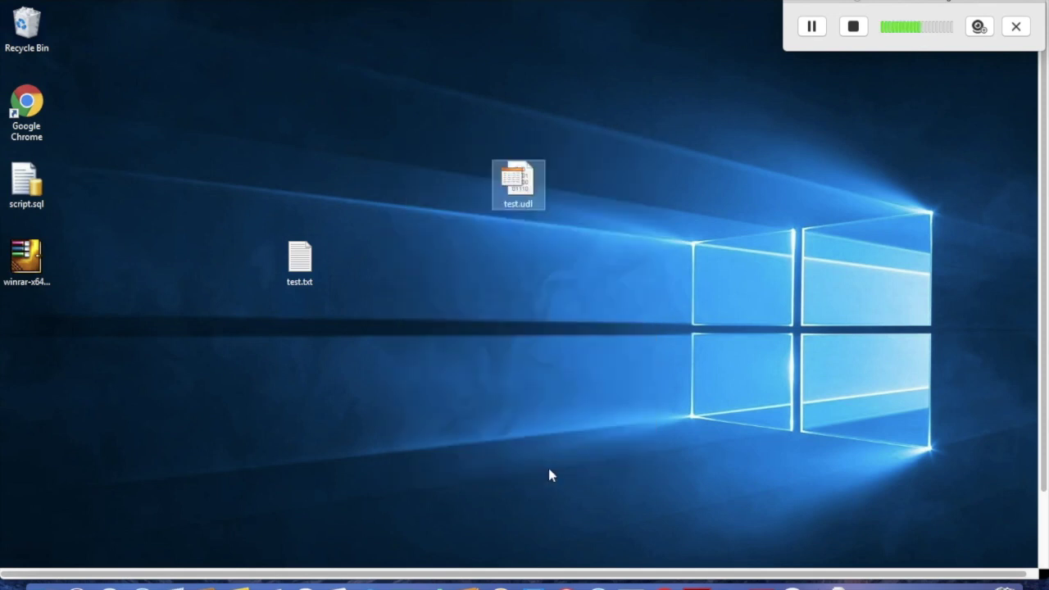
right_click(519, 193)
mouse_move(562, 238)
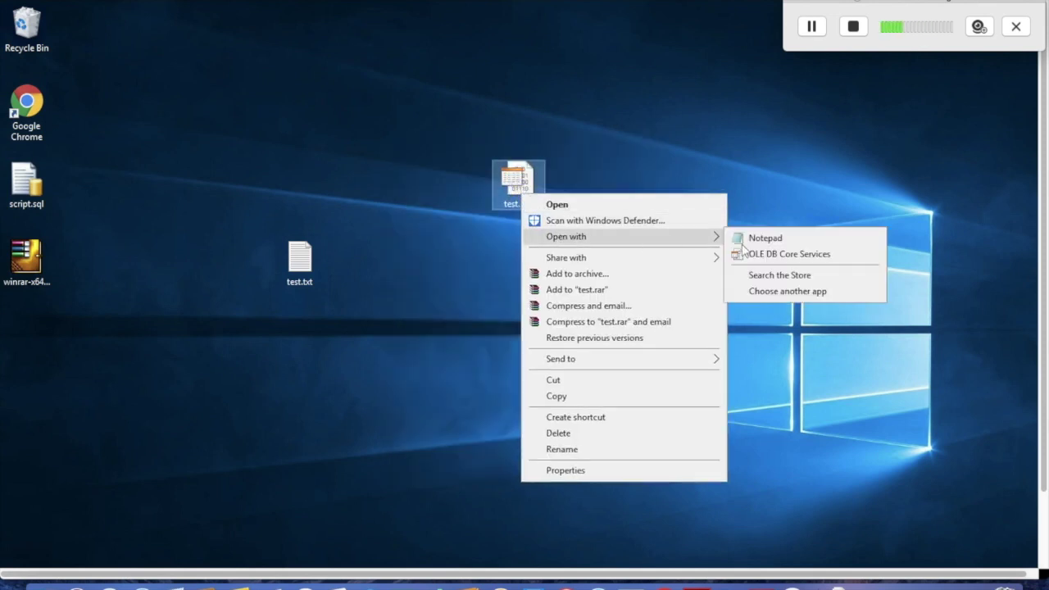
click(751, 237)
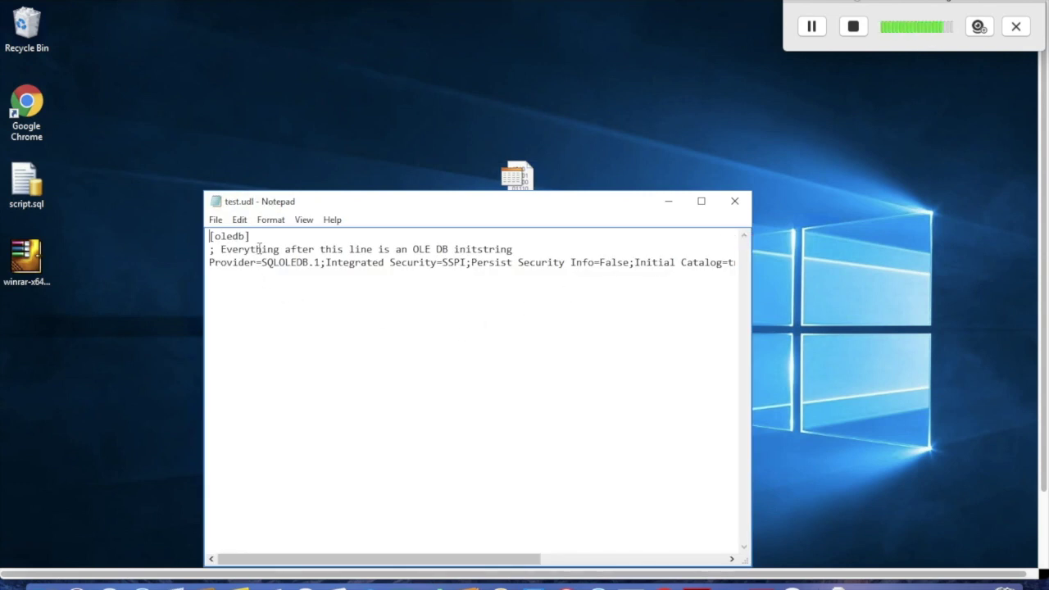
click(703, 204)
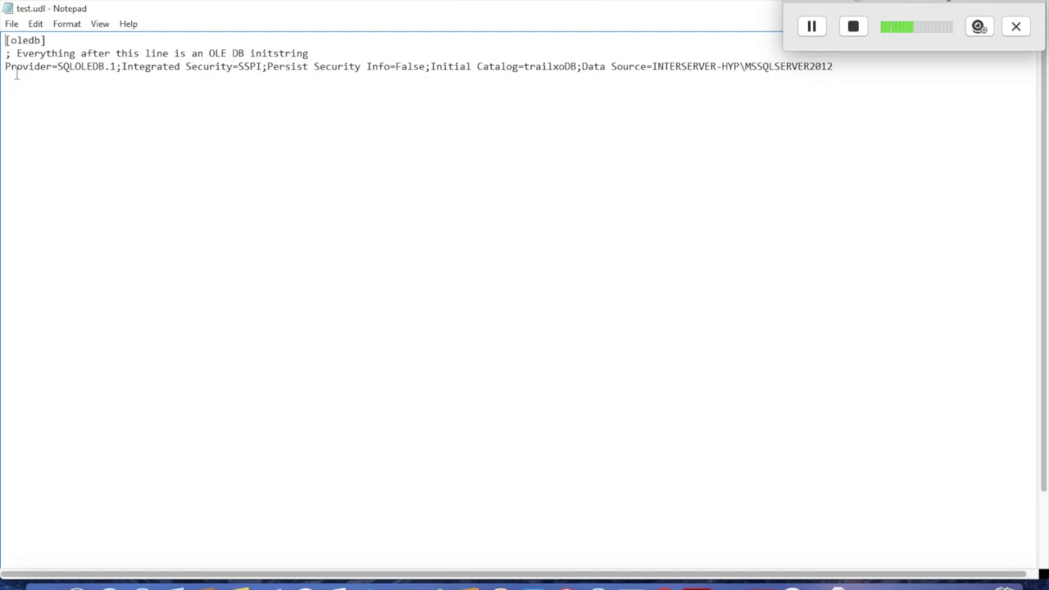
Examine the provider and data source entries in the connection string of test.udl, then clear the text selection
drag(6, 68, 106, 65)
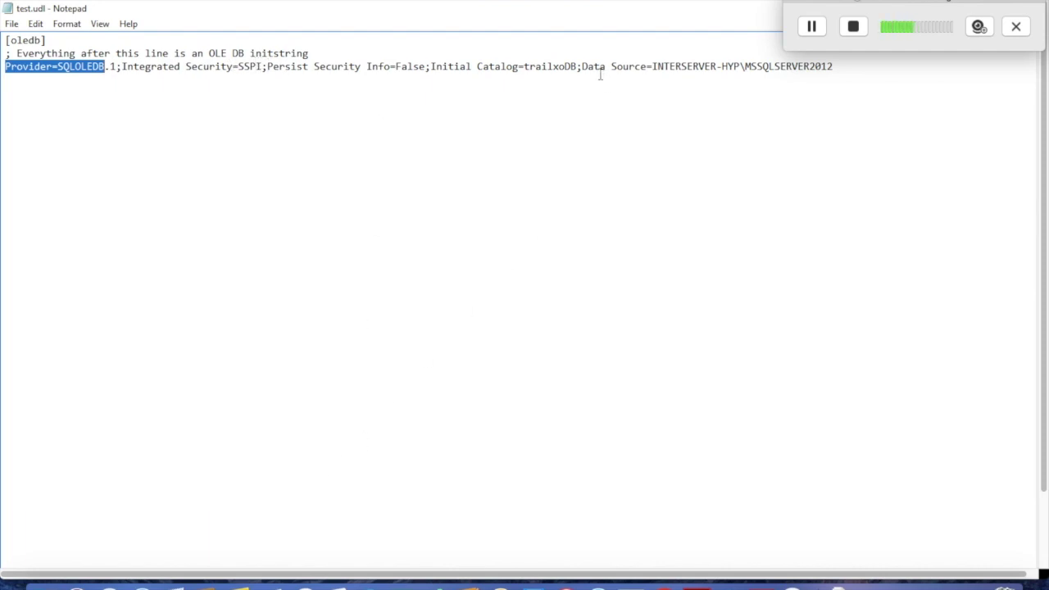
drag(652, 51, 740, 105)
click(740, 106)
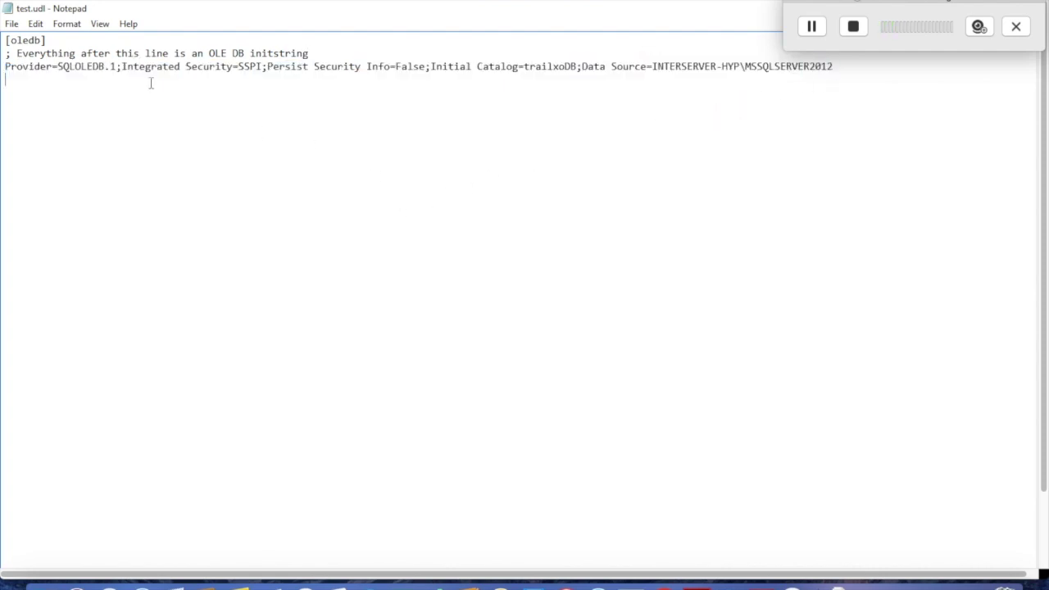